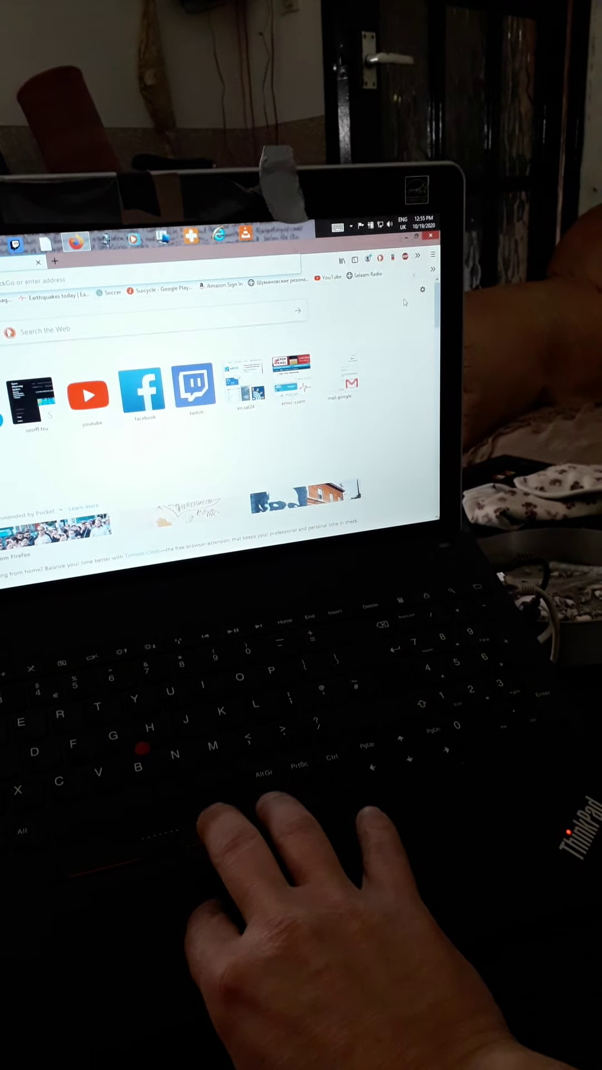
- Open the 'Earthquakes around the British Isles' page from the bookmarks overflow list
click(432, 269)
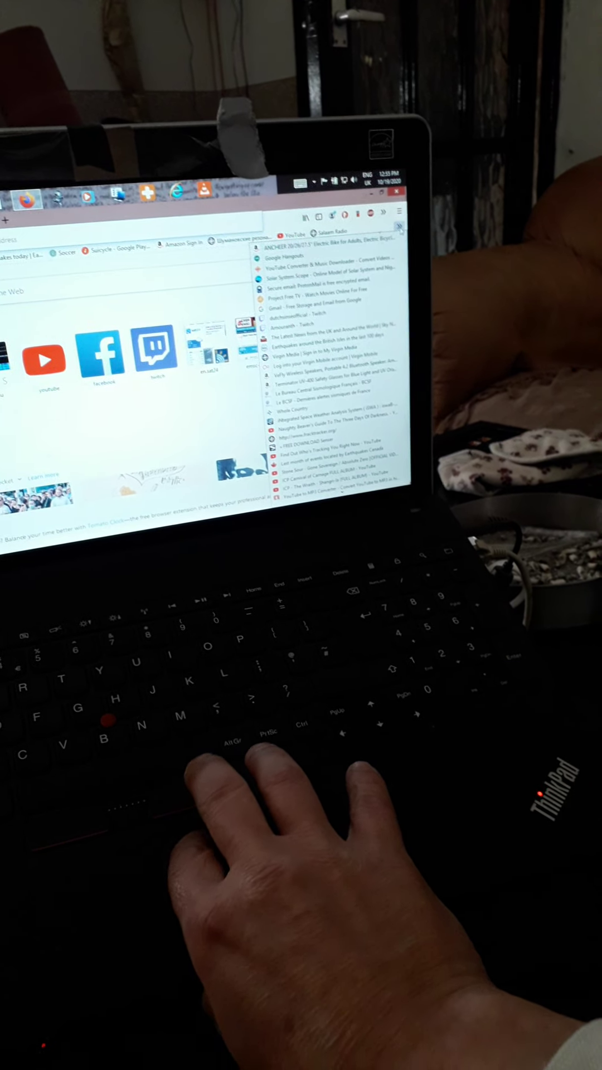
click(293, 329)
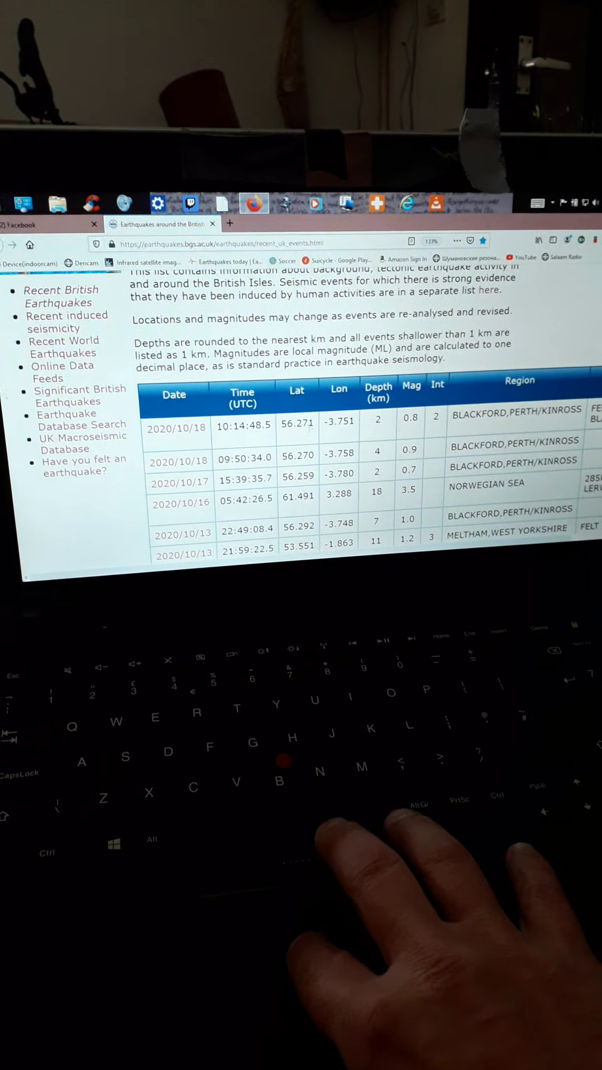
- Select the first earthquake's time 10:14:48.5 and latitude 56.271 and bring up copy options
mouse_move(294, 415)
mouse_down()
mouse_move(224, 399)
mouse_move(173, 403)
mouse_up()
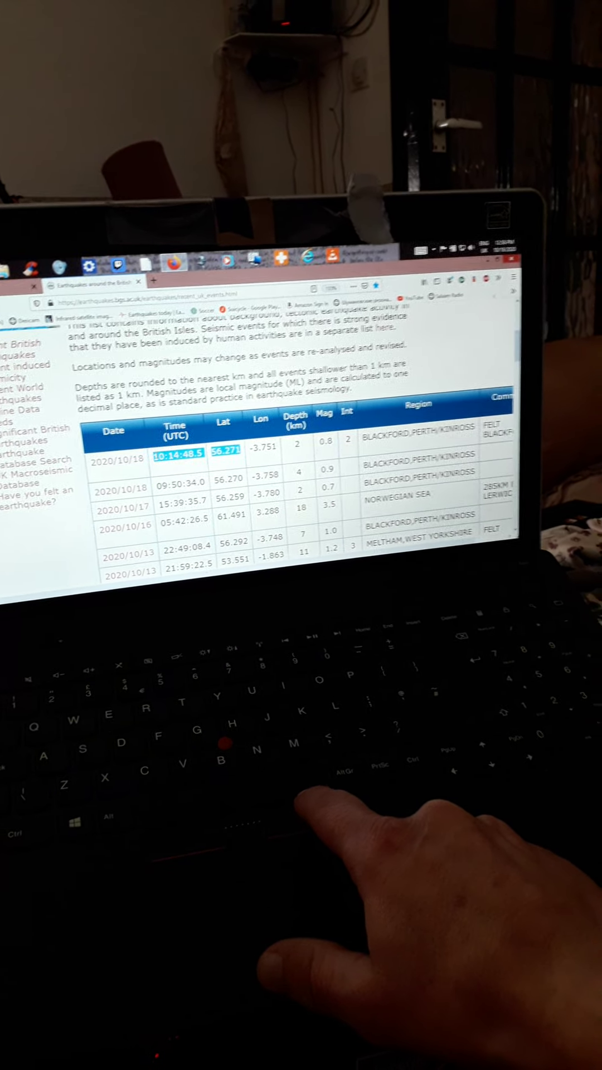
right_click(159, 456)
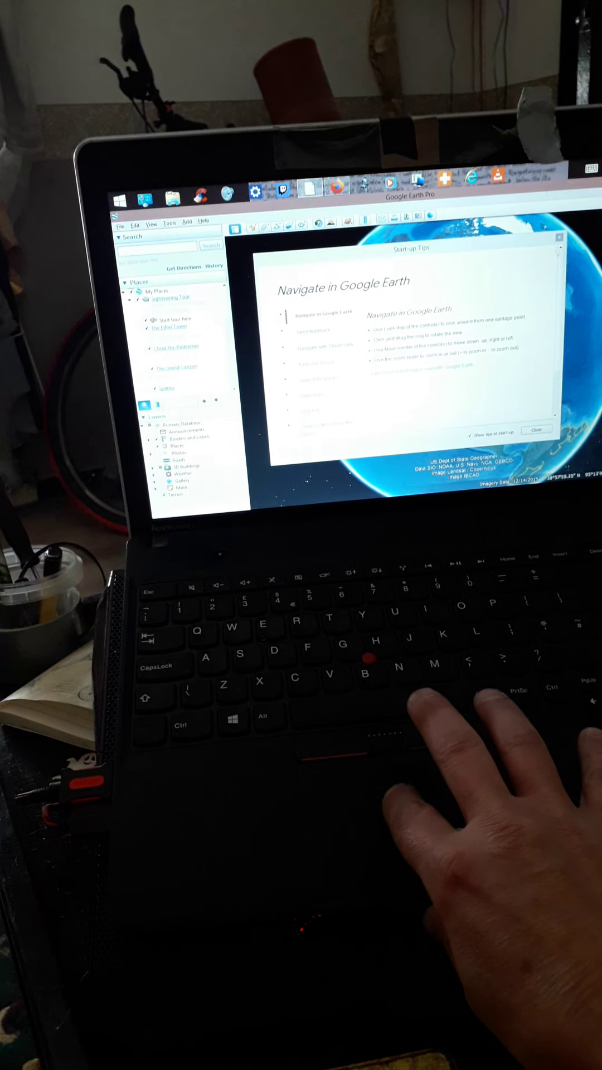
- Close Google Earth Pro's Start-up Tips dialog
click(535, 420)
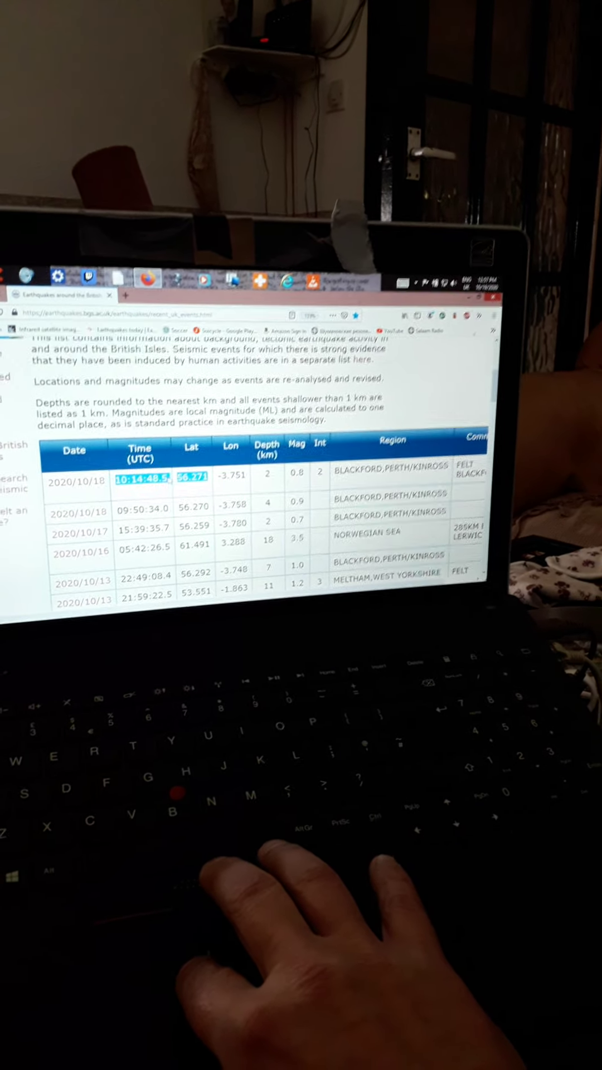
- Reselect only the first row's Lat and Lon cells (56.271, -3.751) and copy them
click(123, 280)
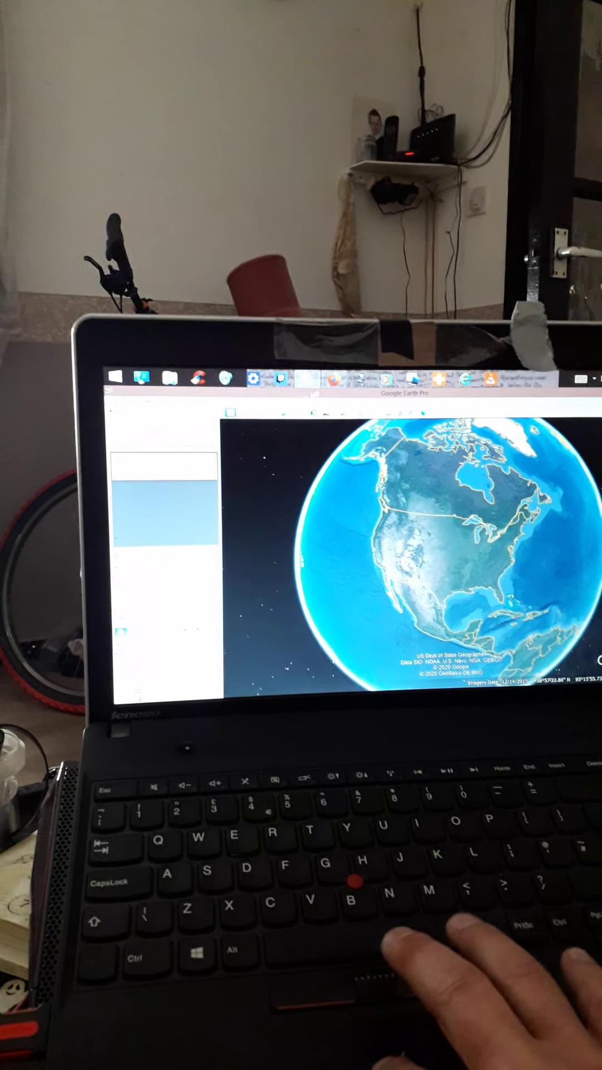
click(361, 386)
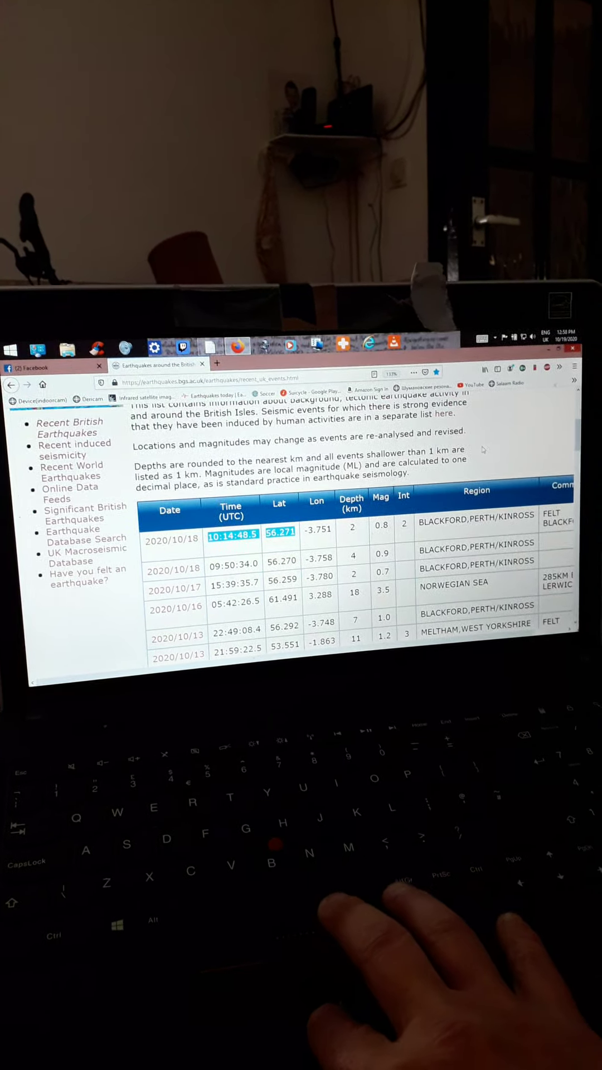
click(391, 533)
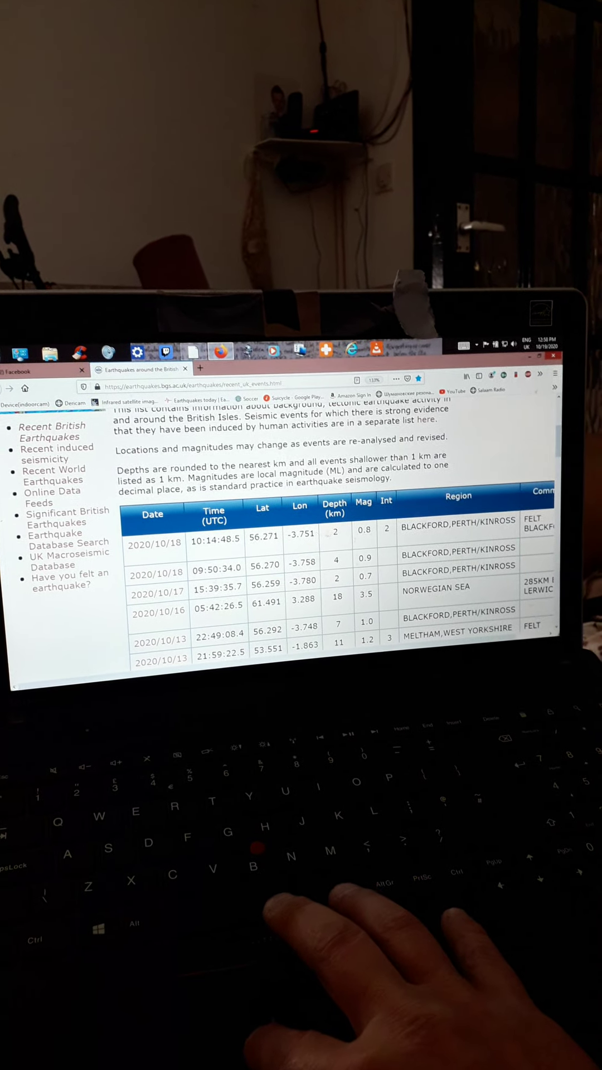
drag(313, 532, 303, 532)
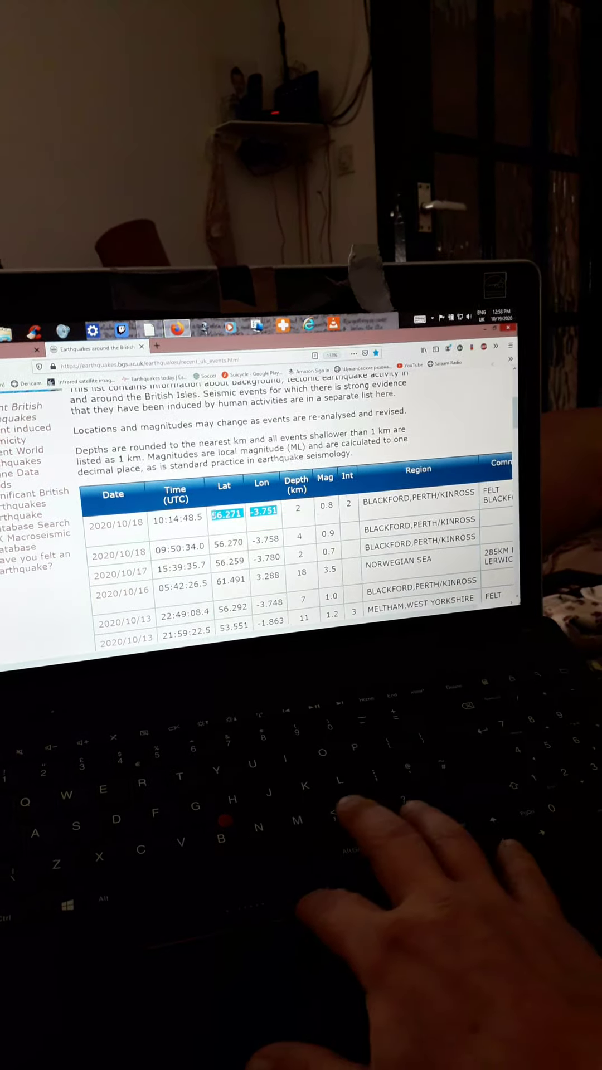
right_click(264, 530)
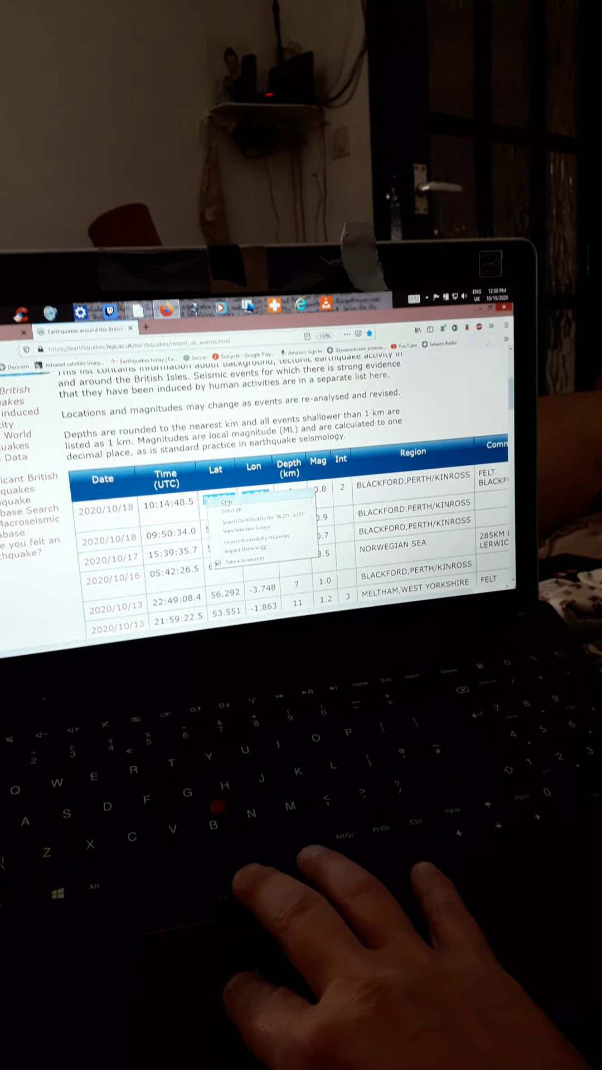
click(228, 498)
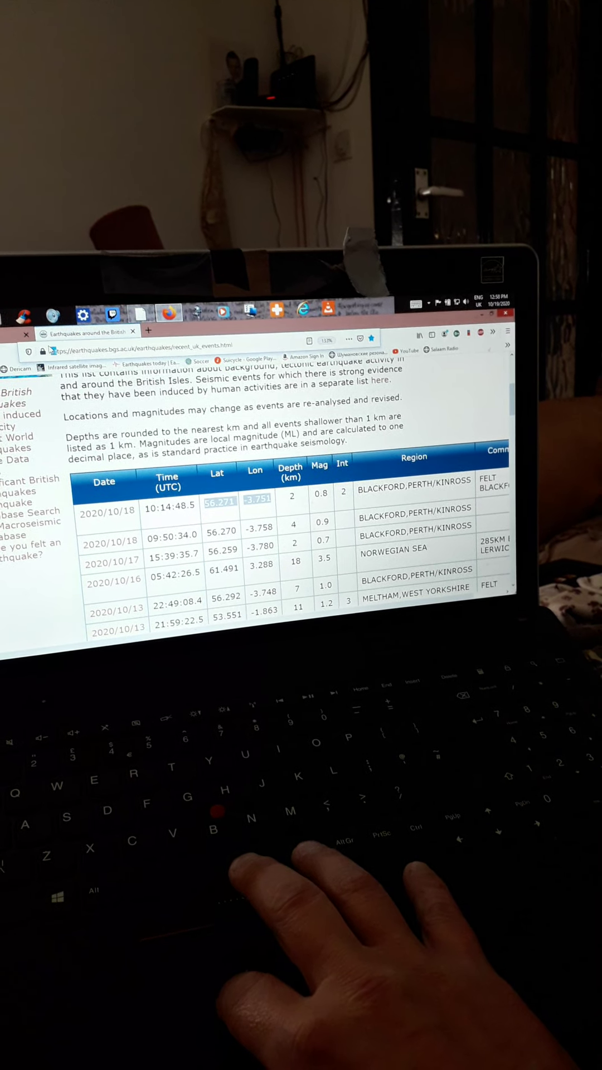
click(125, 350)
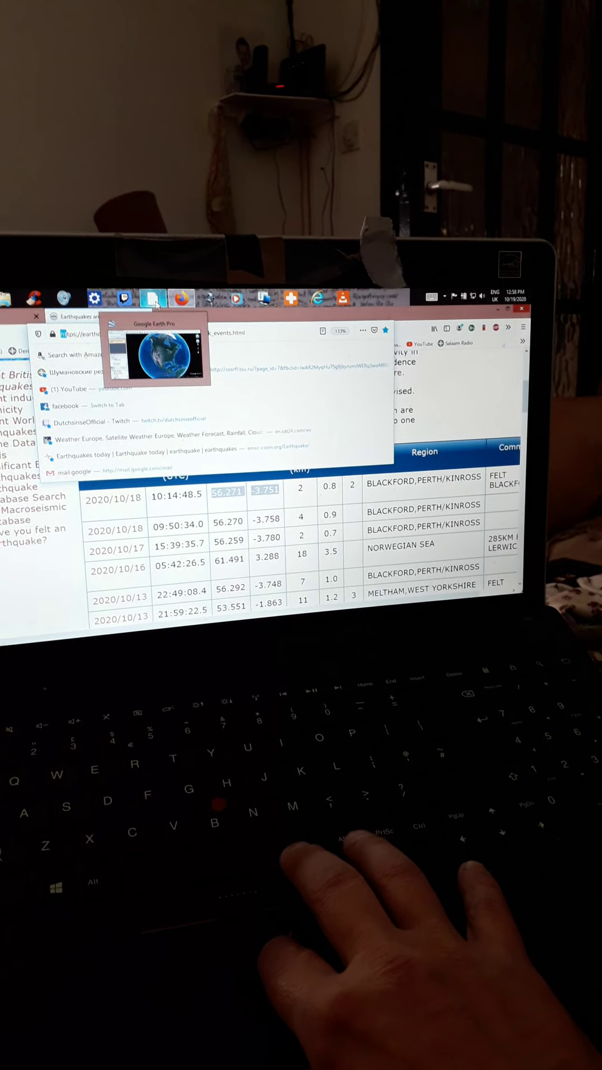
- Bring Google Earth Pro forward to search the copied coordinates 56.271, -3.751
click(147, 290)
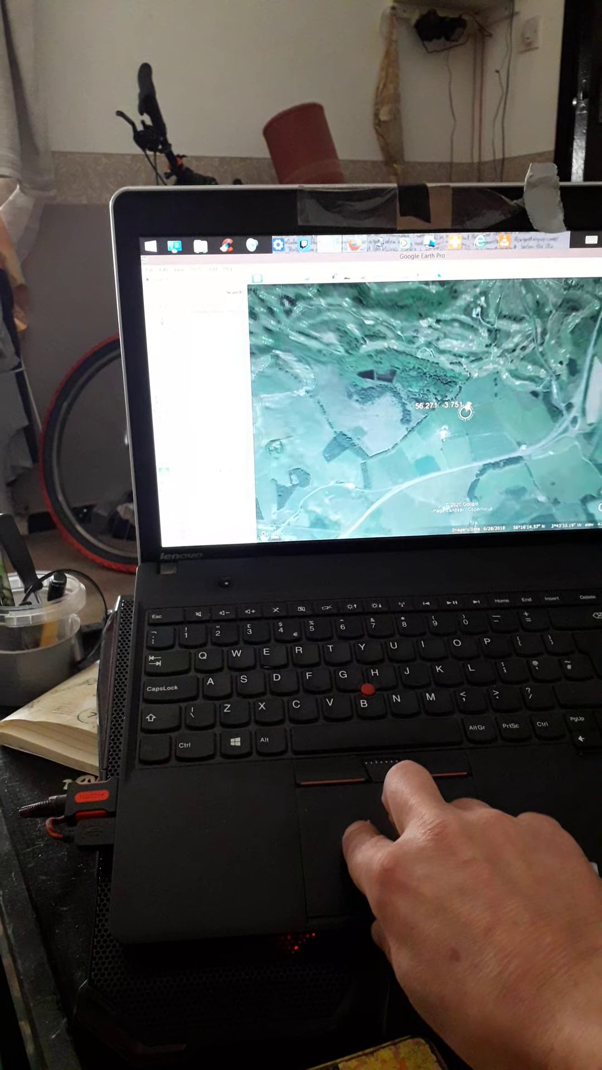
scroll(452, 351, down, 3)
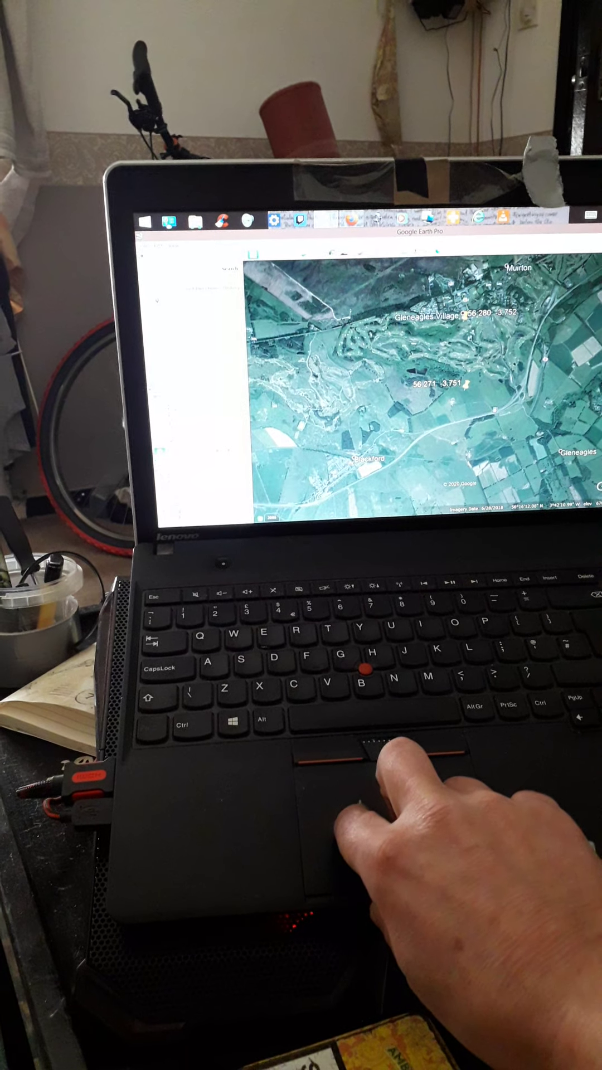